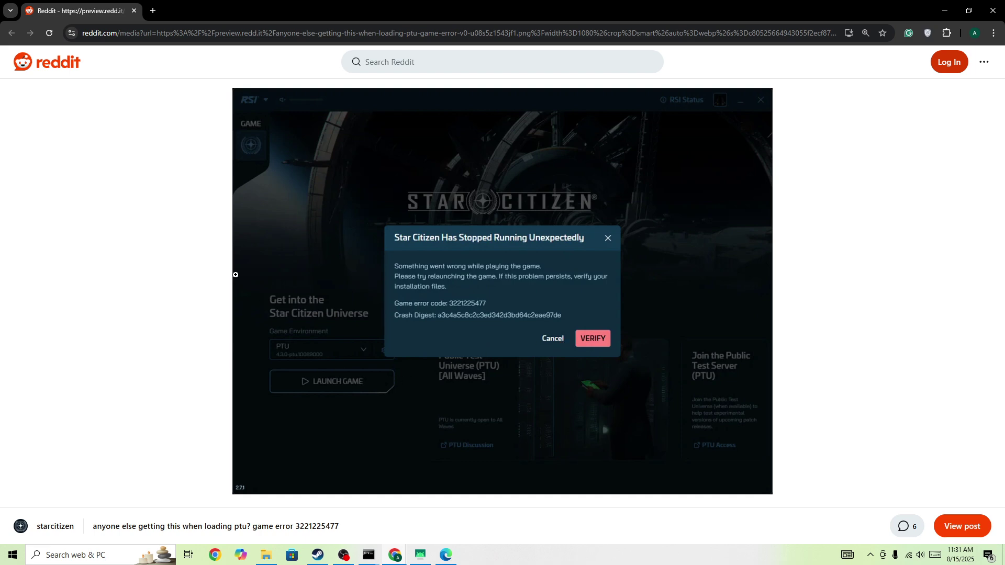
- Search Google for 'star citizen server status' and check Downdetector's outage reports
left_click(153, 13)
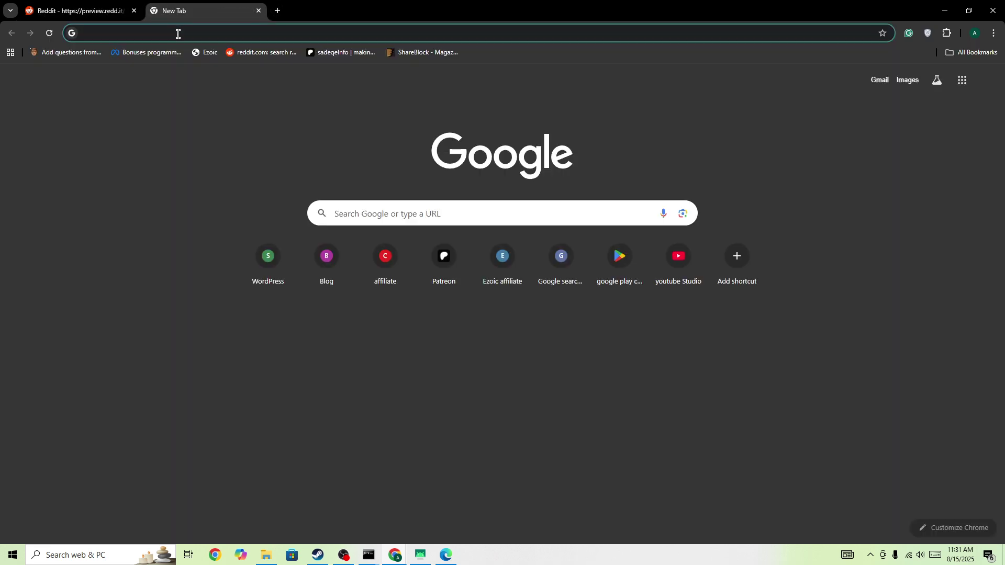
type("star ")
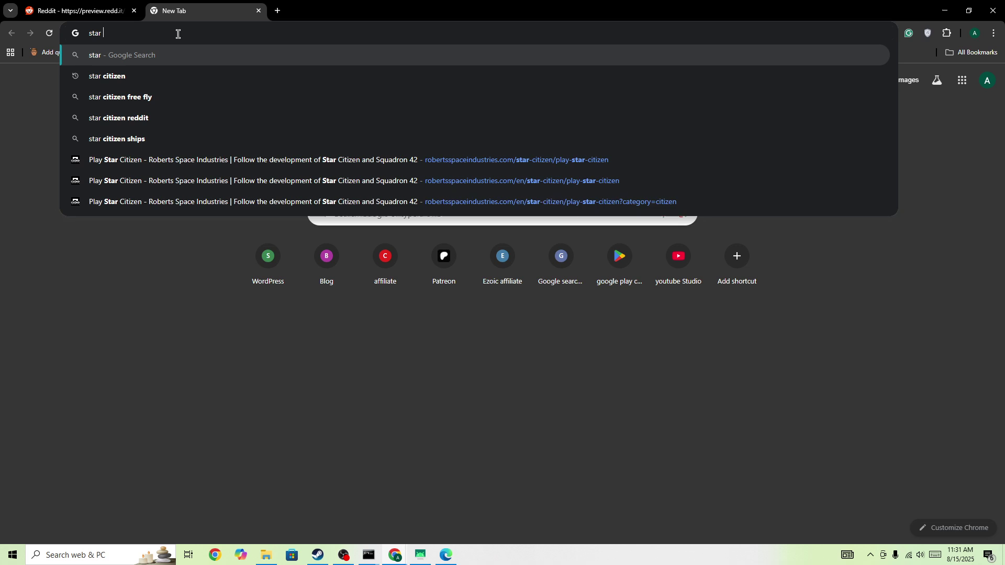
type("citizen ")
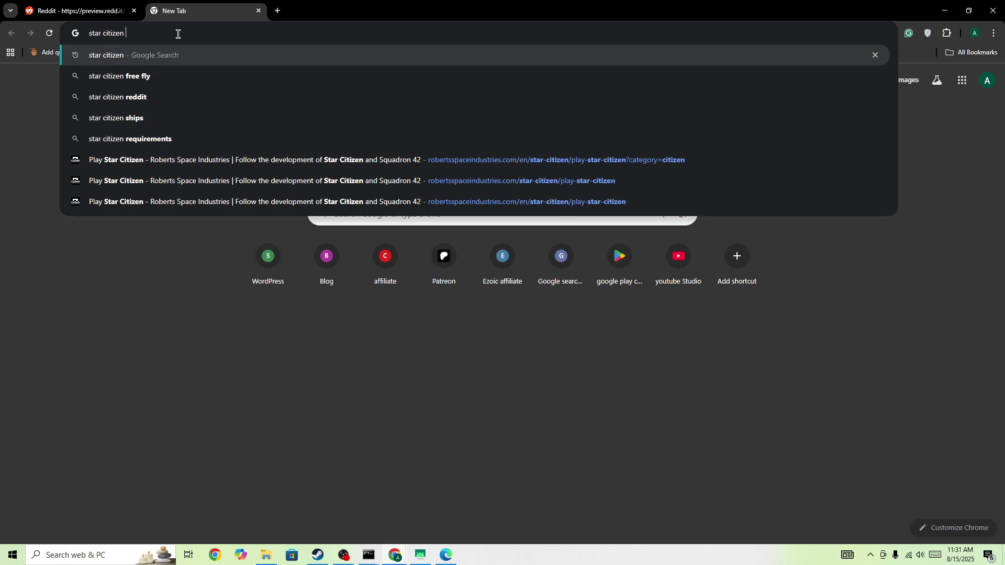
type("server sta")
key("Return")
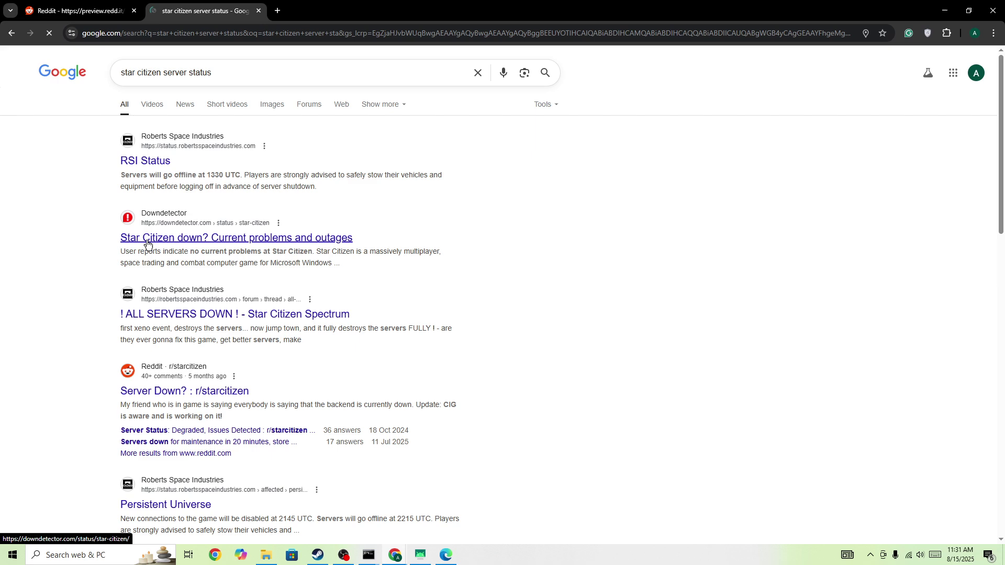
left_click(146, 244)
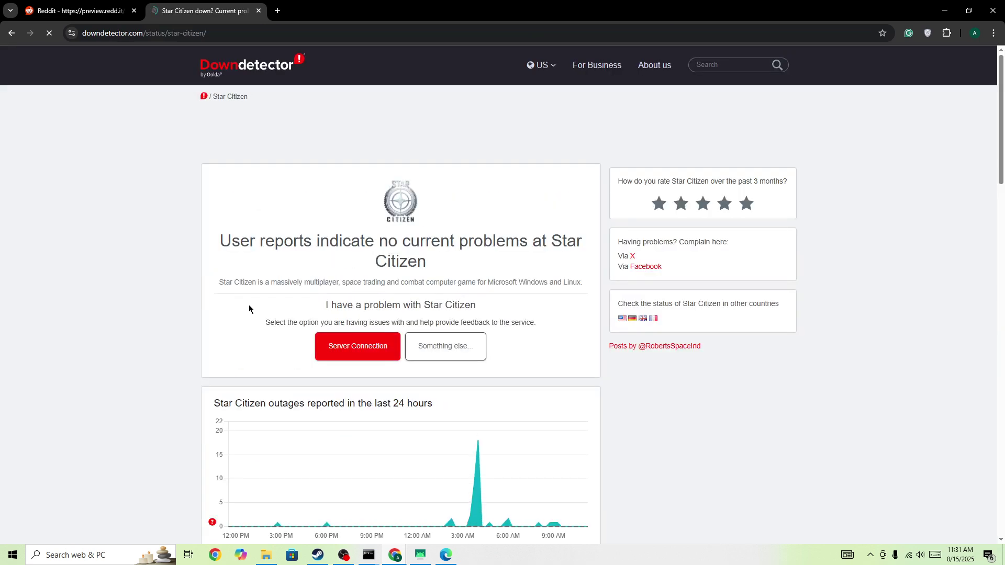
scroll(355, 342, "down", 3)
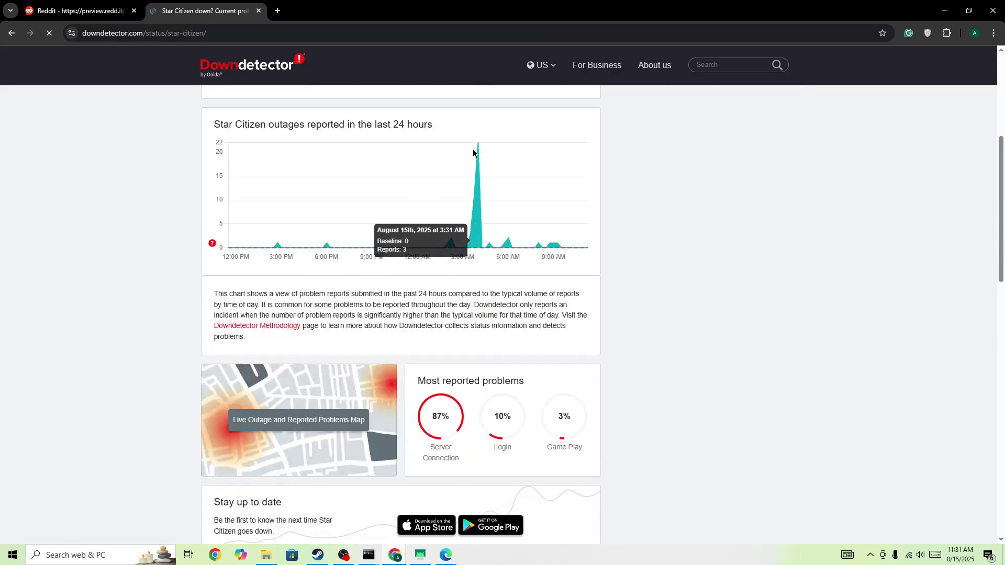
left_click(11, 33)
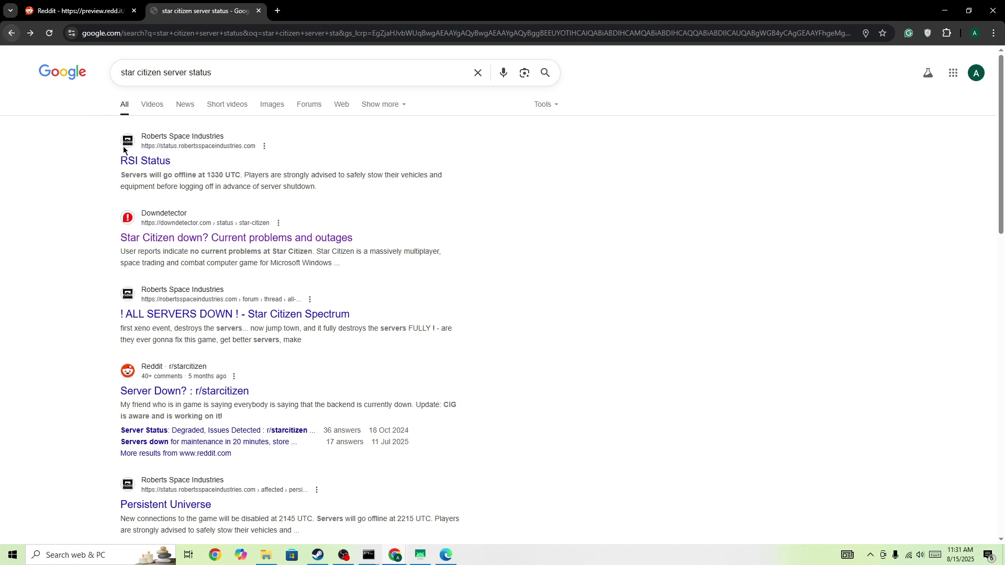
- Confirm on RSI Status that Platform, Persistent Universe and Arena Commander are all operational
left_click(141, 163)
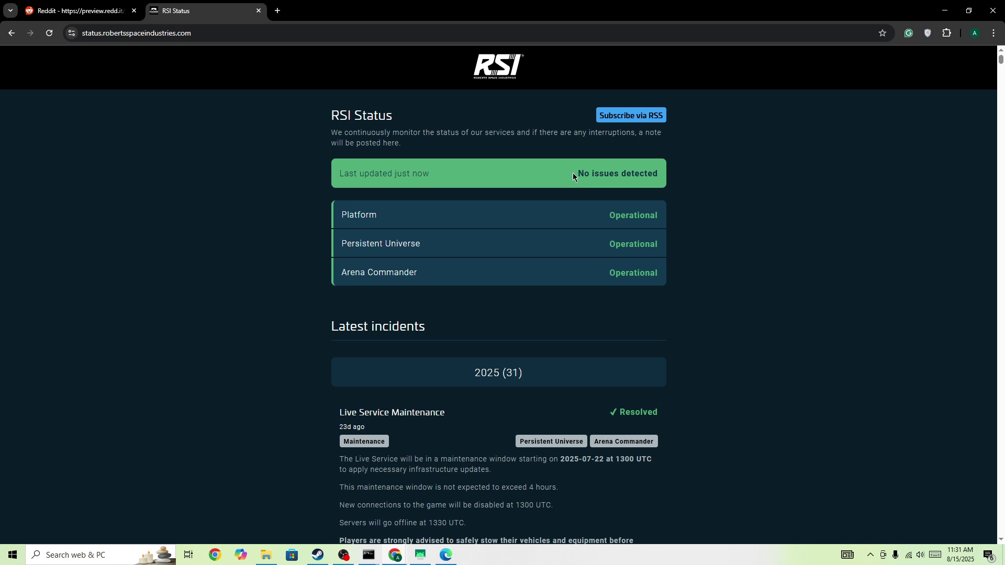
left_click_drag(572, 171, 582, 171)
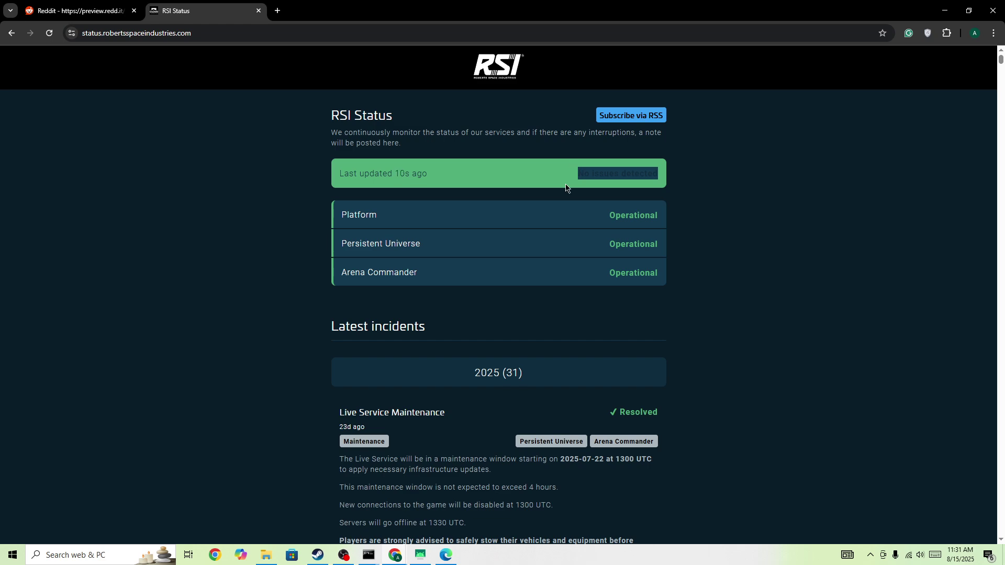
scroll(522, 227, "down", 3)
left_click(78, 15)
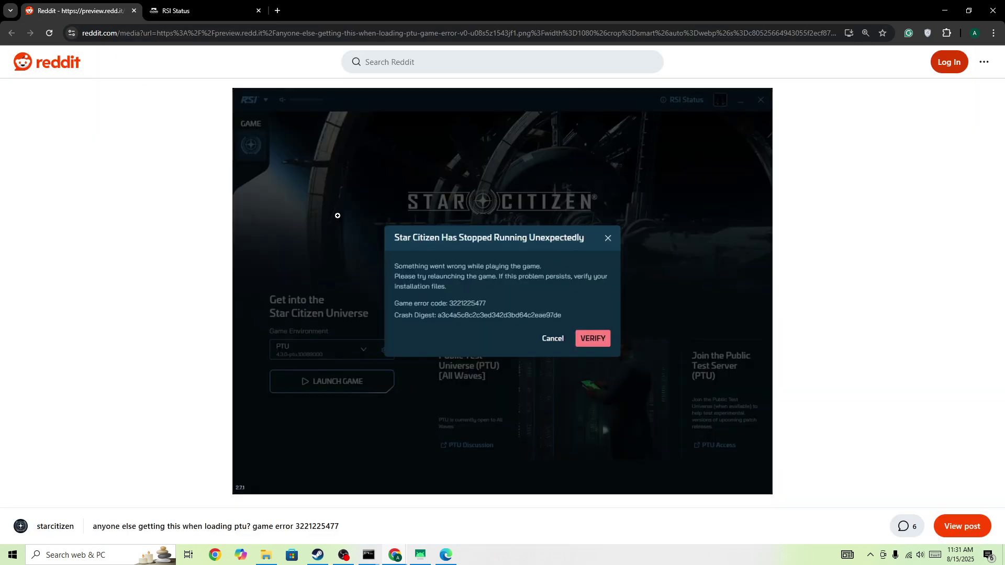
left_click(169, 13)
scroll(236, 268, "down", 2)
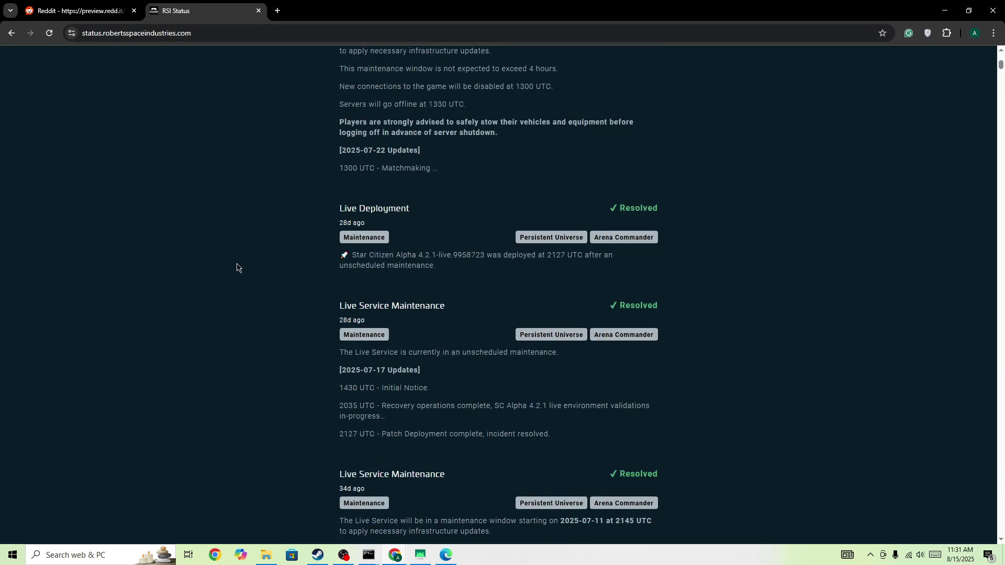
scroll(239, 270, "up", 2)
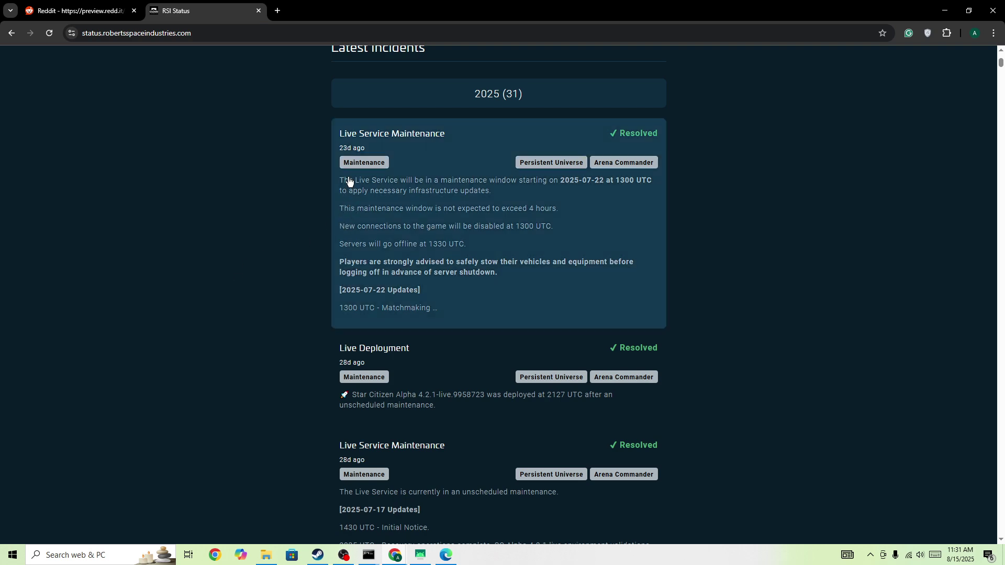
scroll(246, 238, "up", 4)
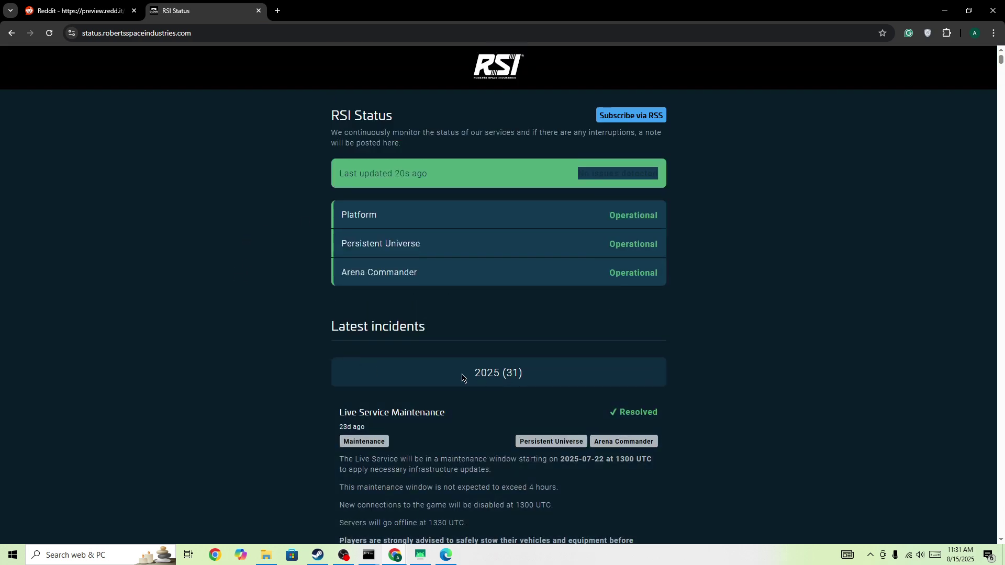
- Reopen Downdetector's Star Citizen outage page, then return to the Reddit crash-error post
left_click(11, 33)
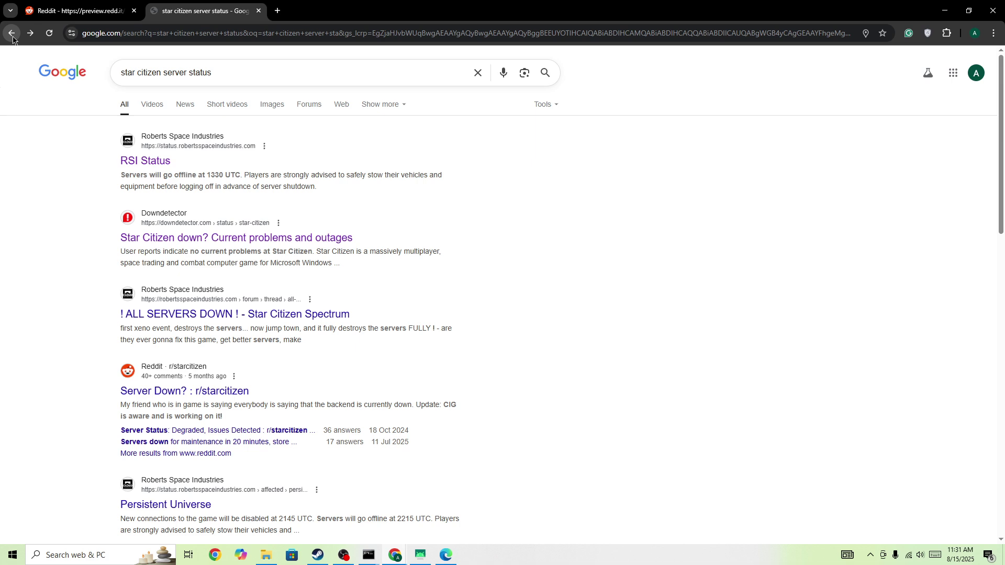
left_click(154, 238)
scroll(202, 275, "down", 4)
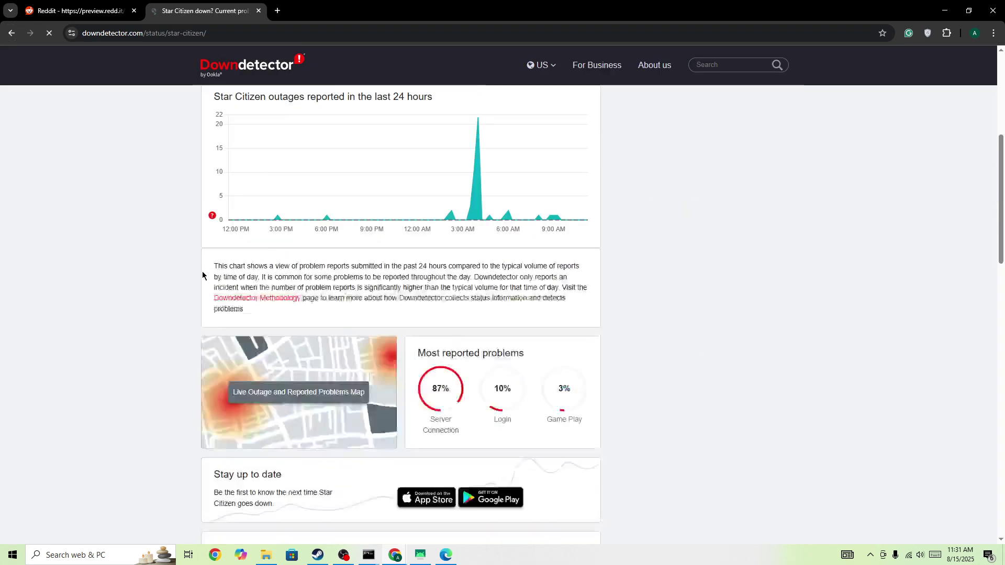
scroll(440, 207, "up", 4)
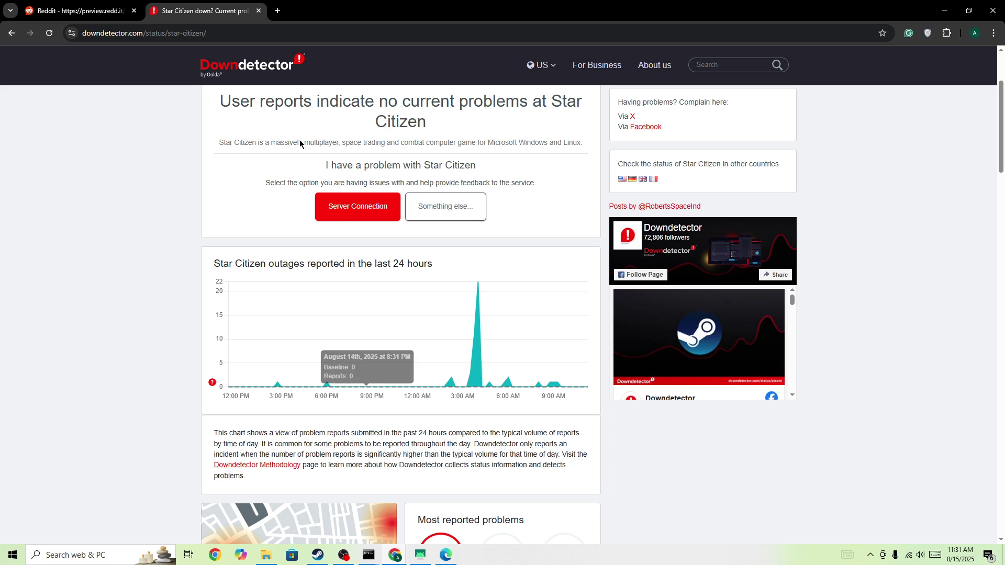
left_click(78, 11)
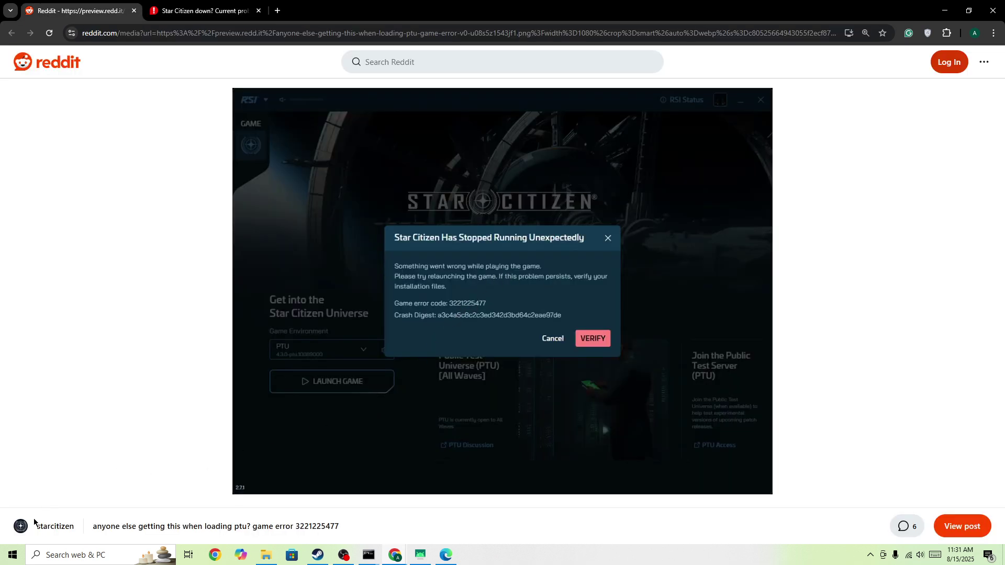
right_click(21, 561)
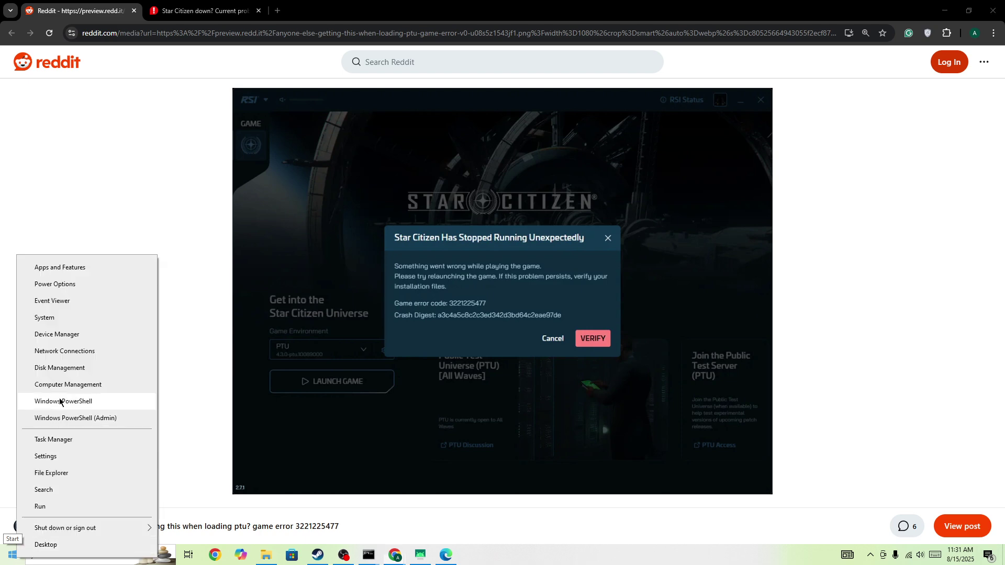
left_click(43, 442)
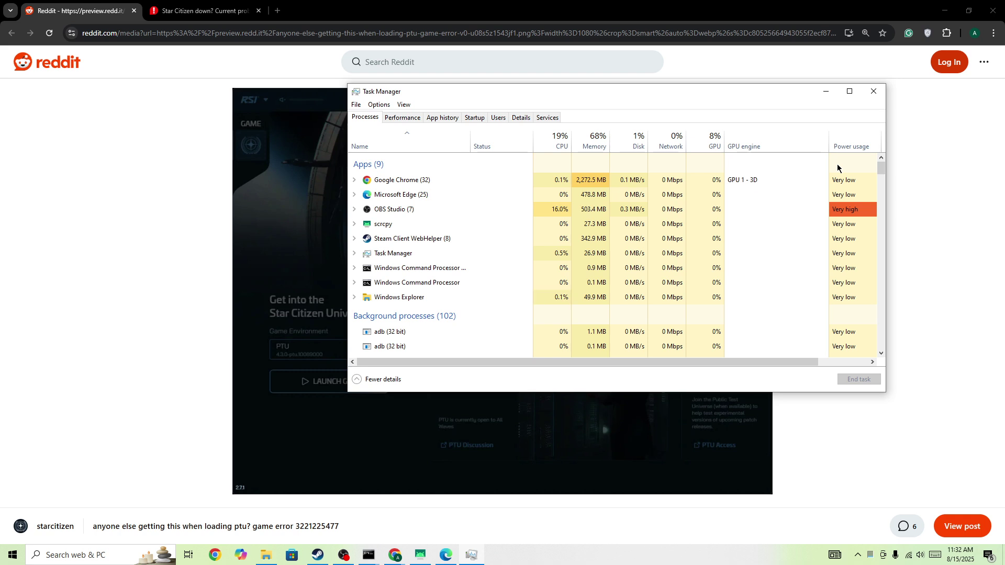
- Close Task Manager and open the AppData folder from the Run prompt, maximised
left_click(874, 93)
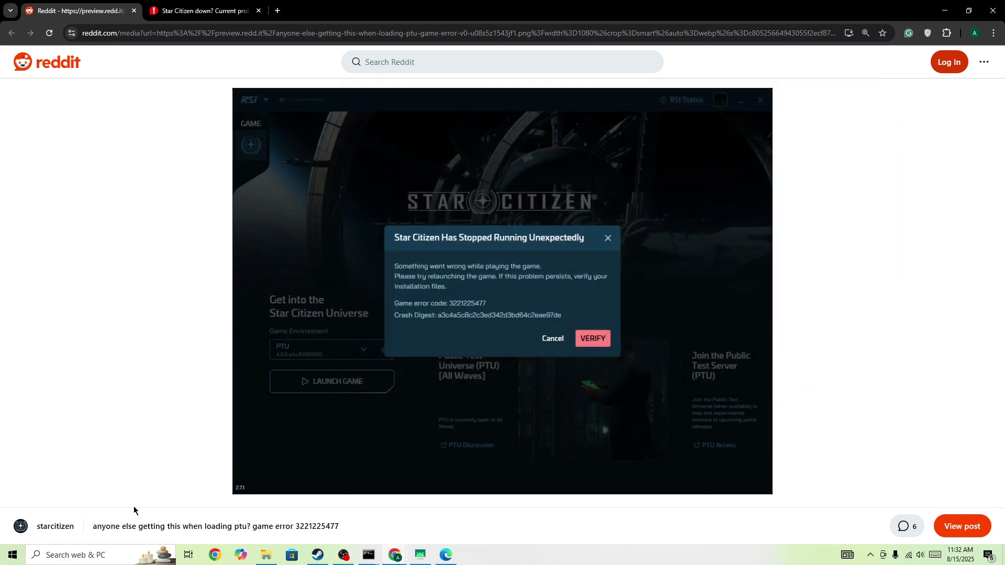
key("super+r")
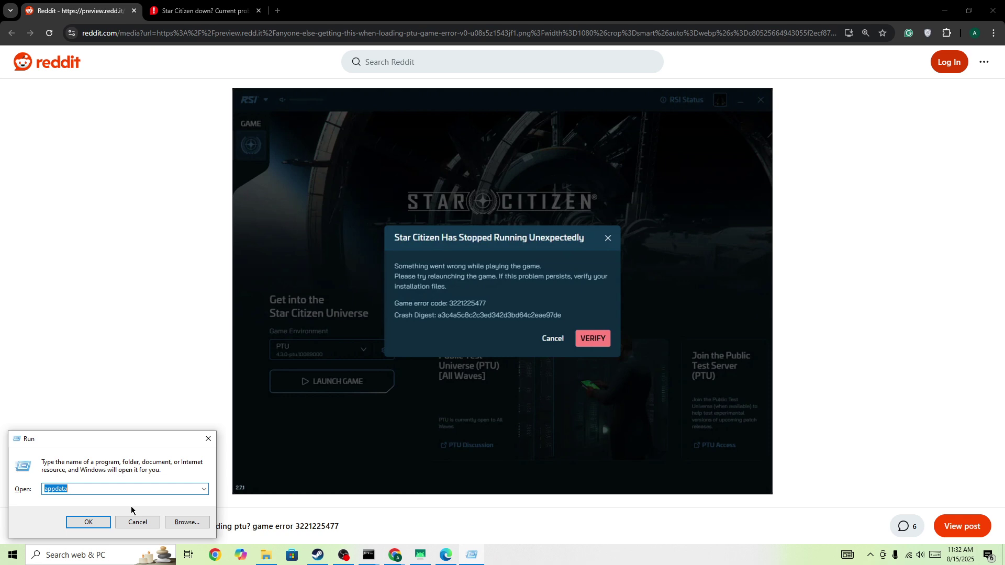
left_click_drag(111, 443, 190, 281)
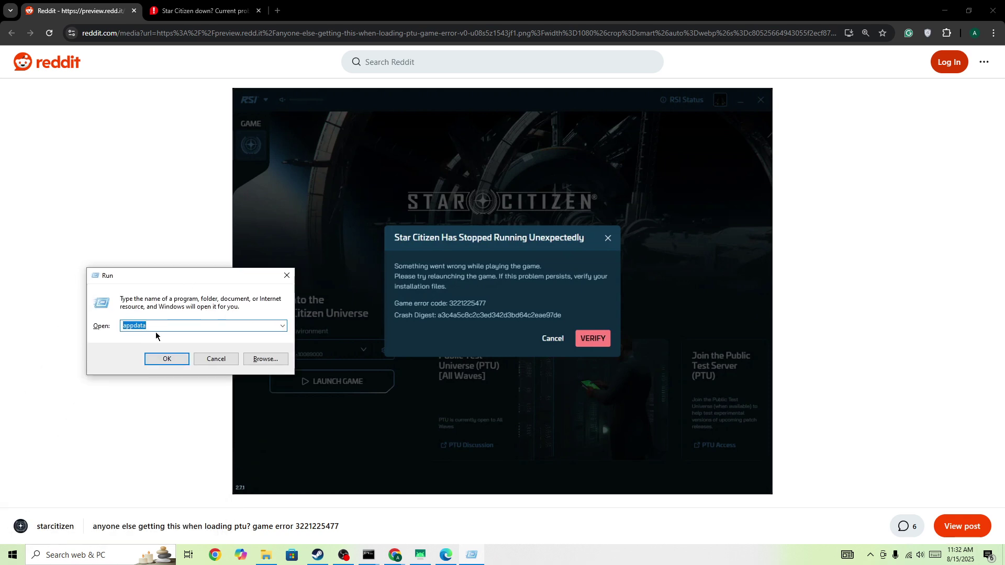
left_click(158, 358)
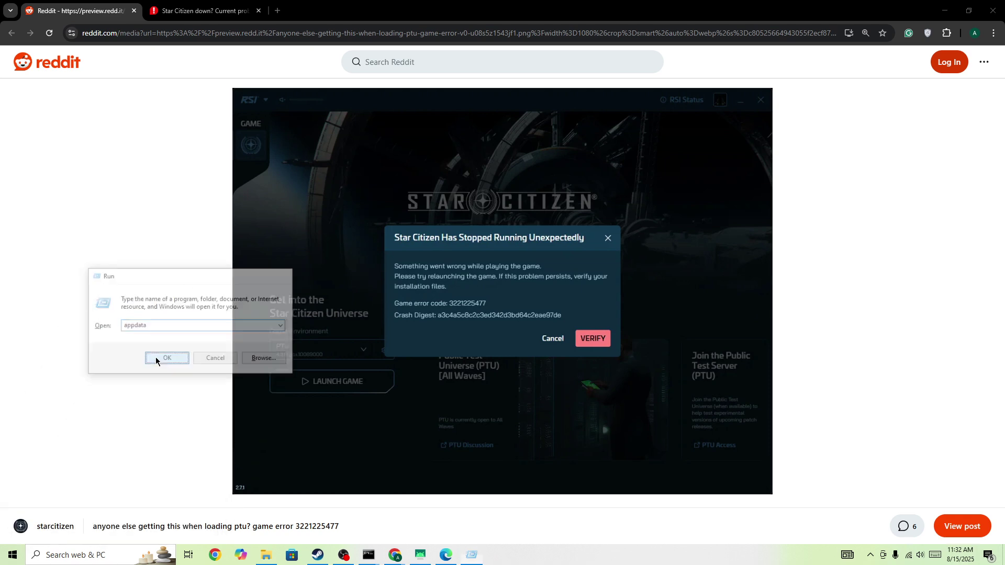
left_click(768, 8)
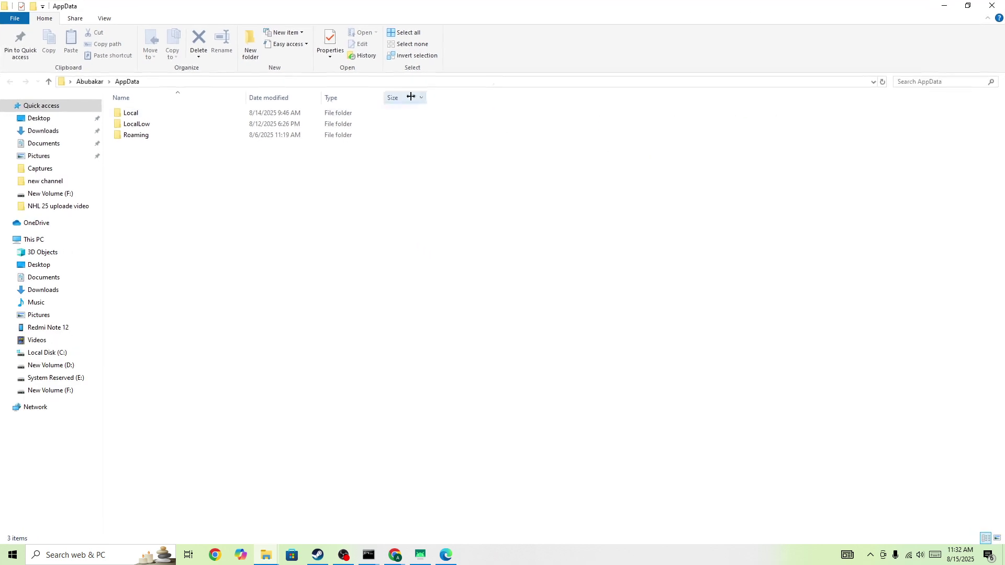
- Browse AppData\Local into the WWE 2K25 folder, return to Local, and close Explorer
double_click(157, 112)
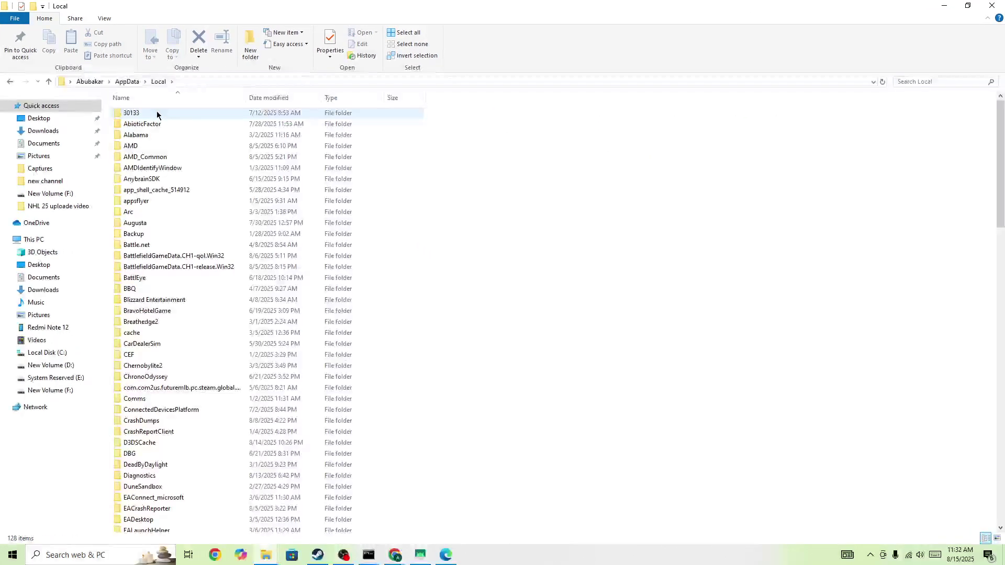
type("san")
key("Down")
key("Down")
key("Down")
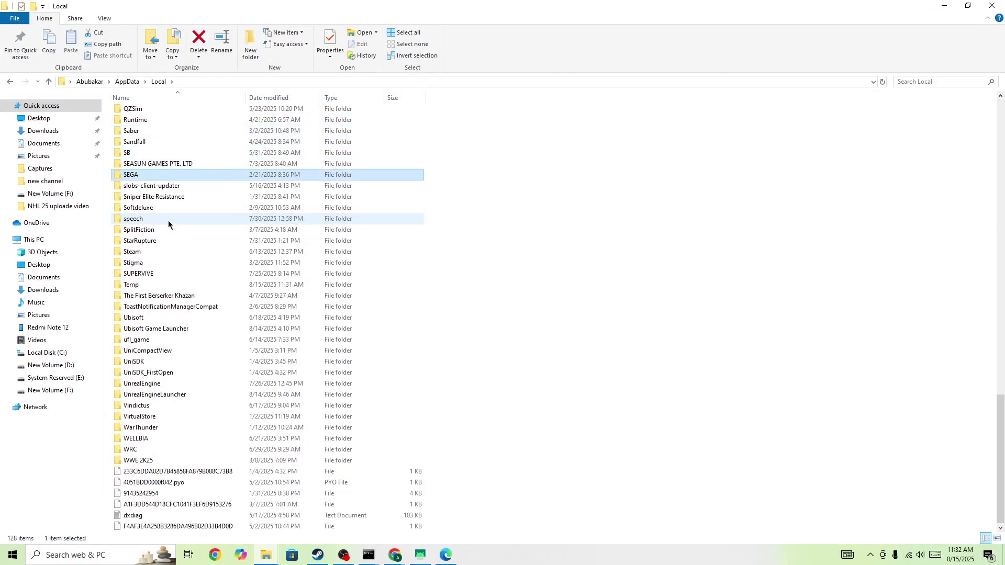
key("Down")
key("Down")
key("Down")
key("Down")
key("Down")
key("Down")
key("Down")
key("Down")
key("Down")
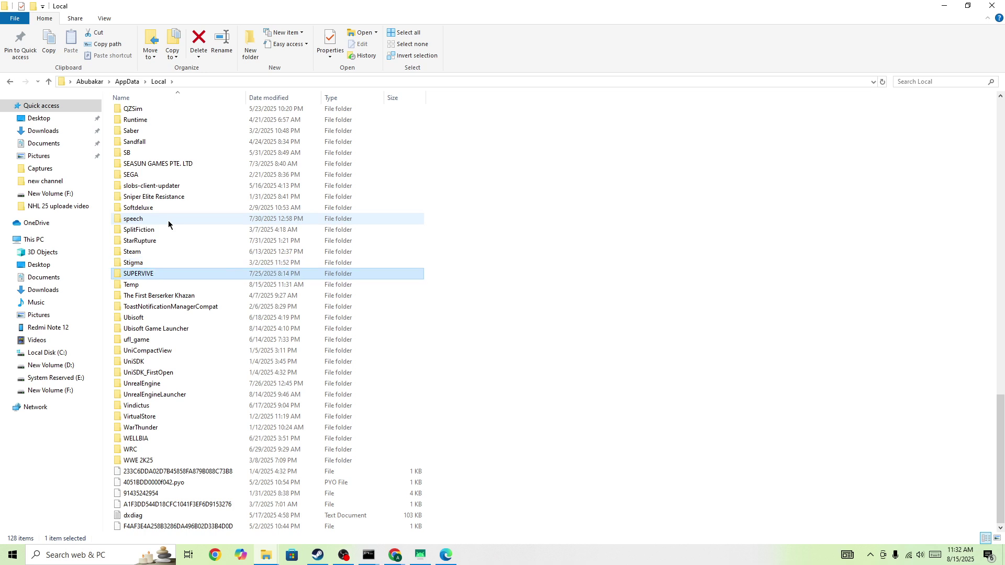
type("san")
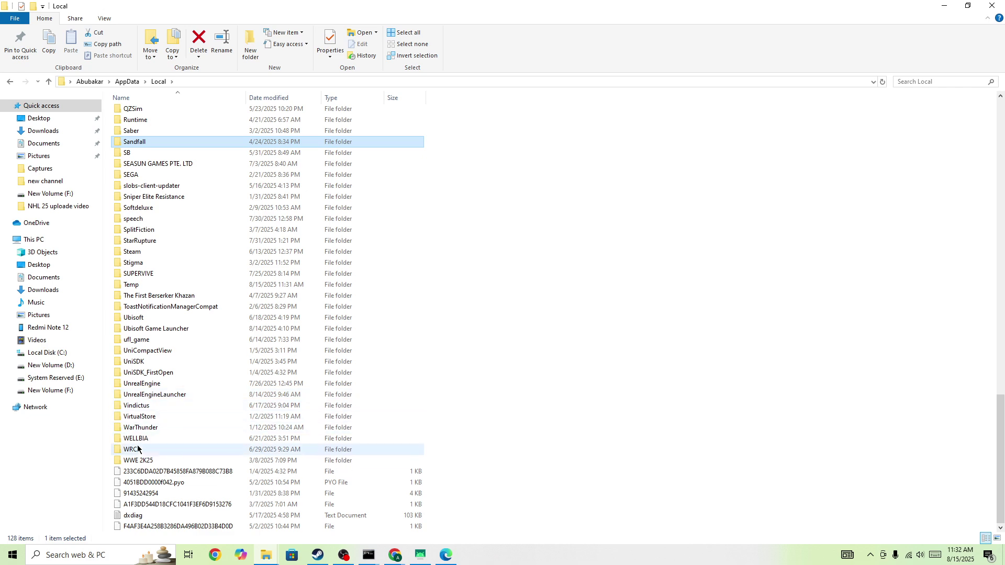
left_click(129, 460)
double_click(128, 461)
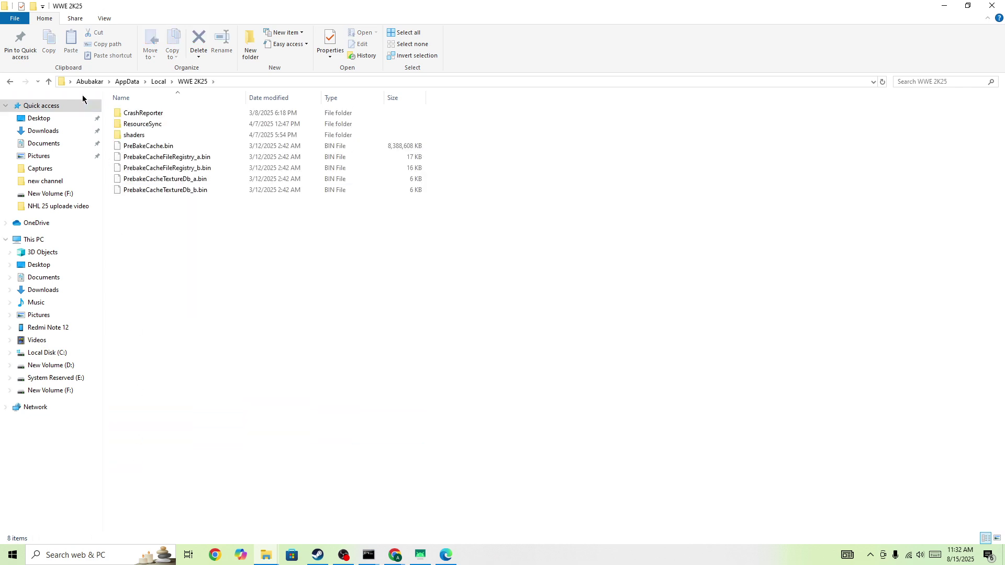
left_click(9, 83)
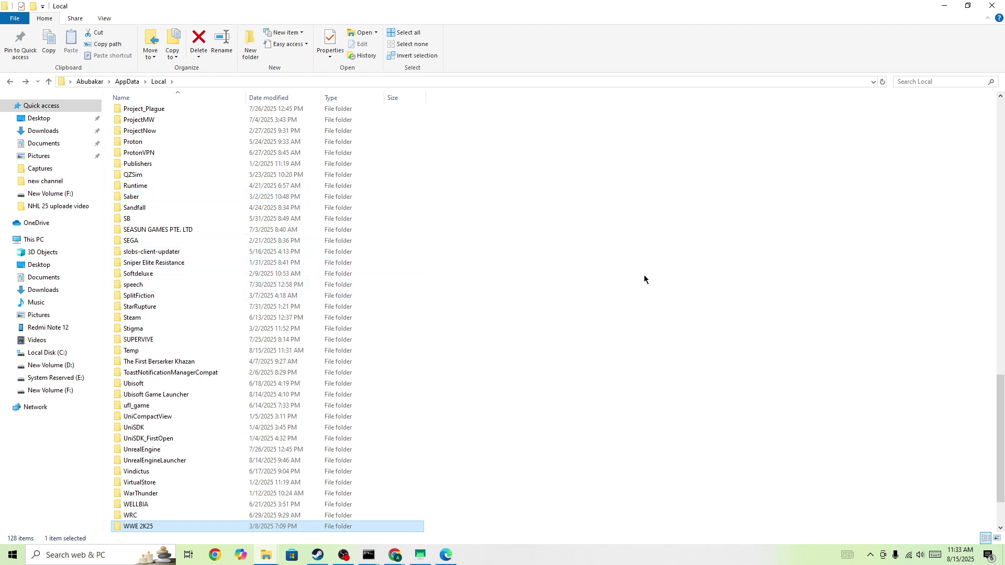
left_click(992, 7)
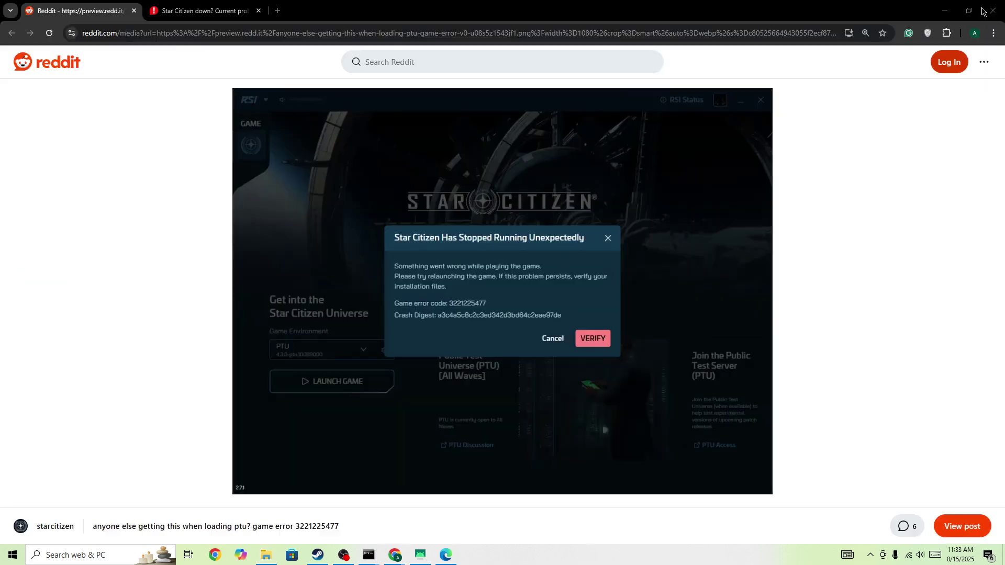
- Open This PC from Windows search, browse Local Disk (C:), then close the window
left_click(87, 555)
left_click(96, 355)
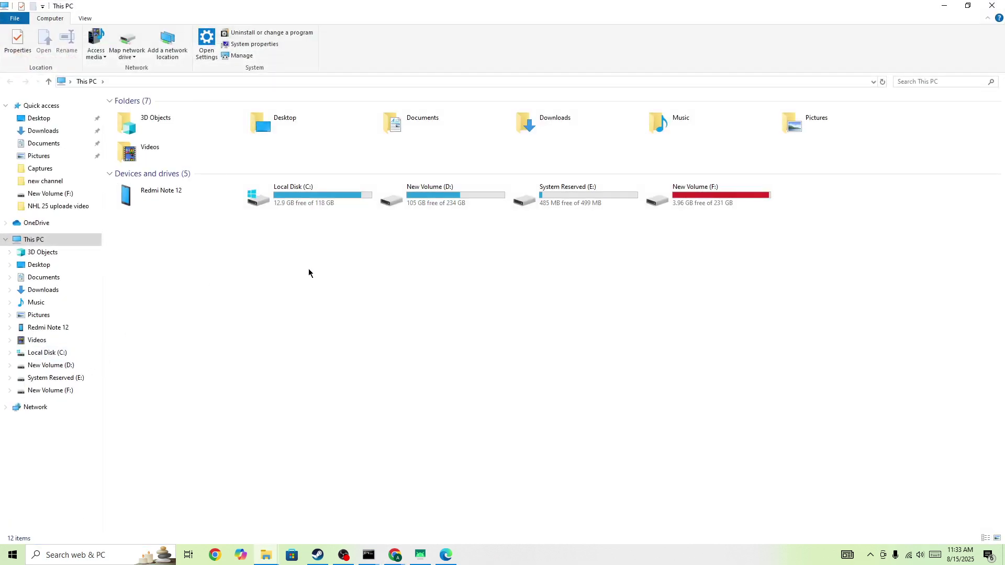
double_click(310, 196)
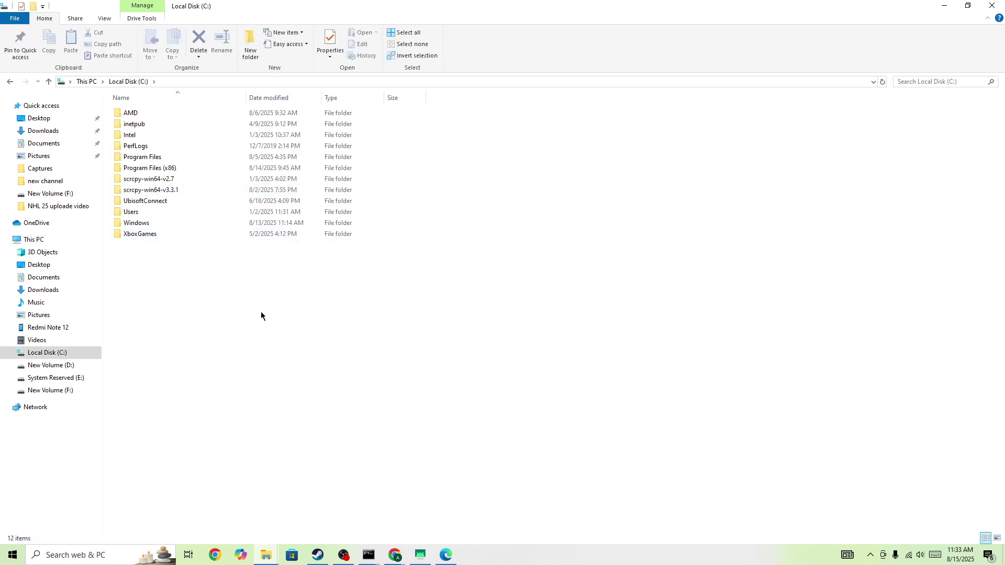
left_click(993, 10)
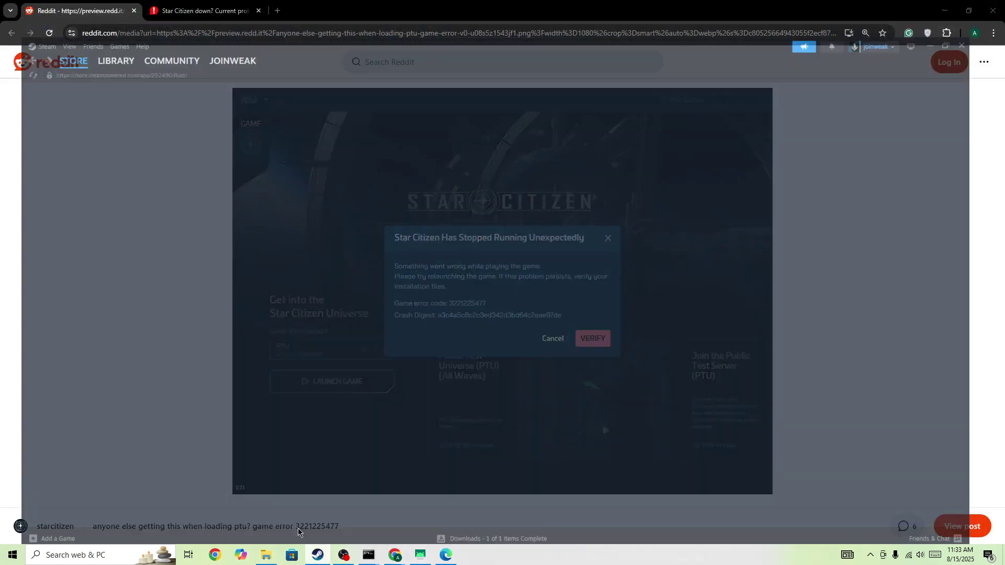
- Dismiss the Start menu and minimise all windows to show the desktop
key("super")
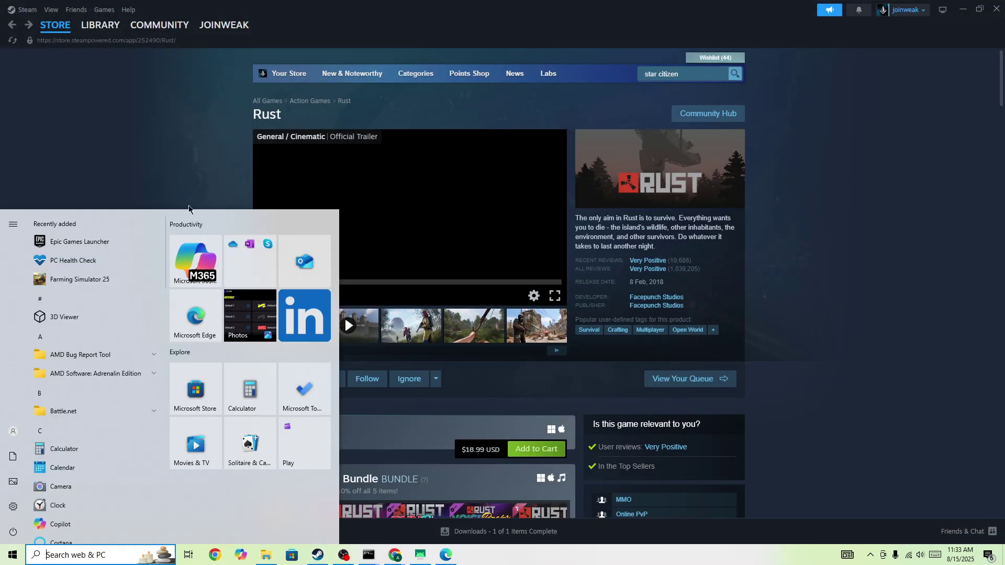
left_click(154, 154)
left_click(1003, 556)
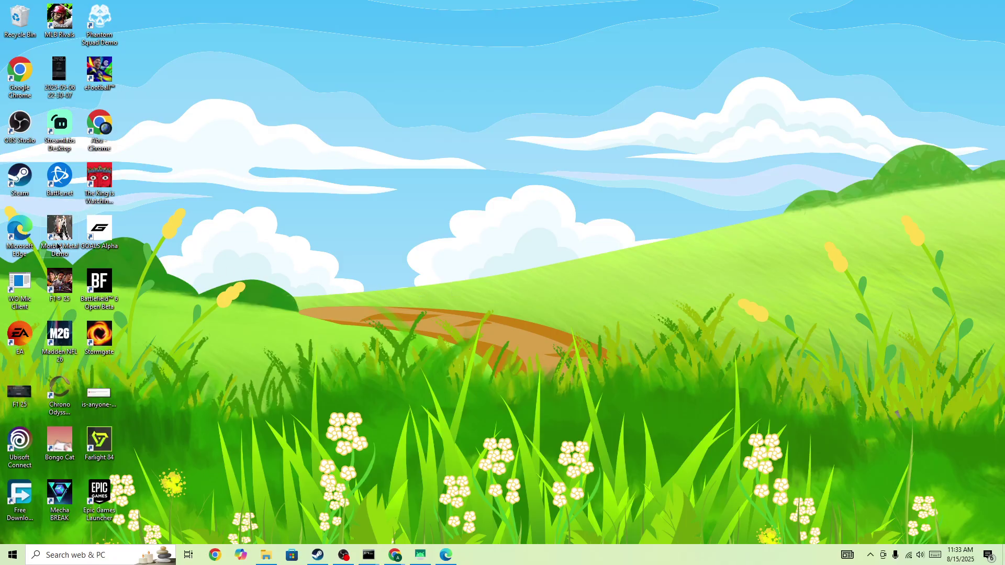
- Check the GOALS Alpha and eFootball shortcut menus, then bring OBS Studio forward
right_click(88, 229)
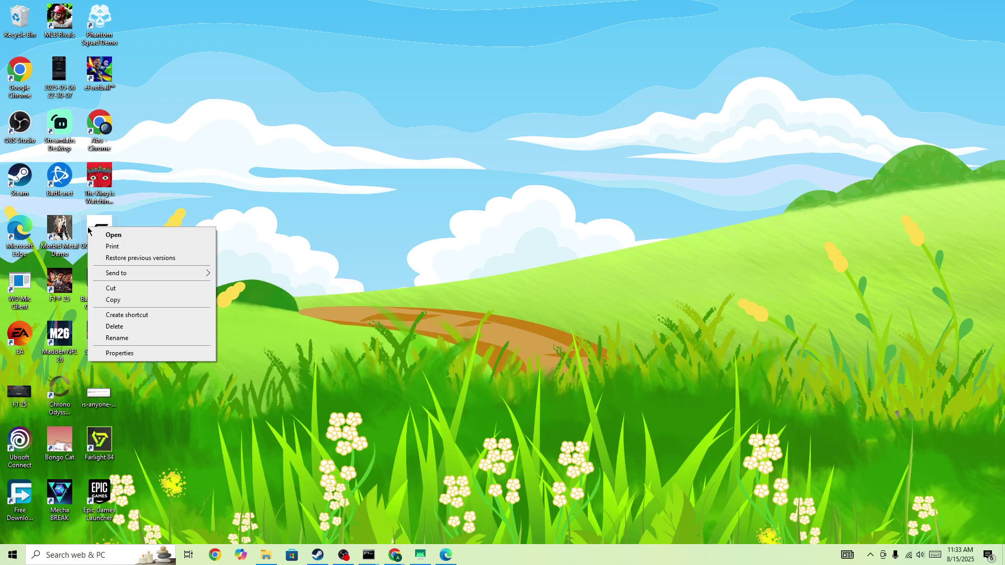
left_click(228, 194)
right_click(89, 73)
left_click(324, 133)
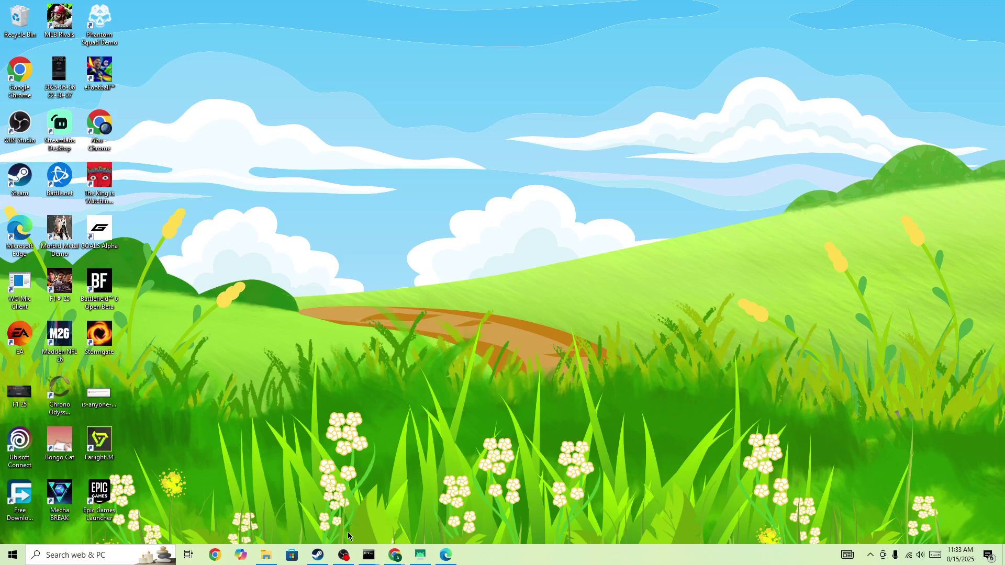
left_click(344, 554)
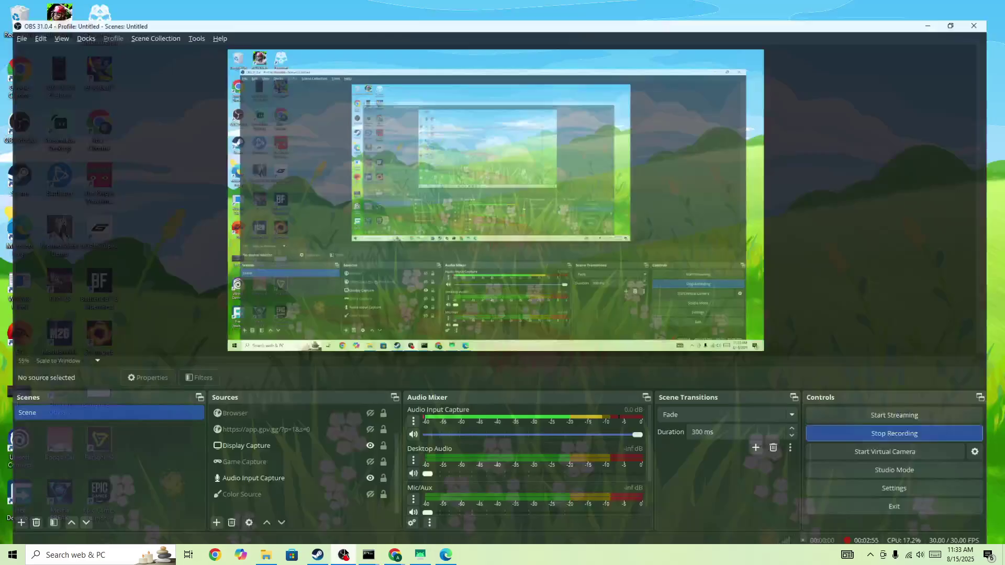